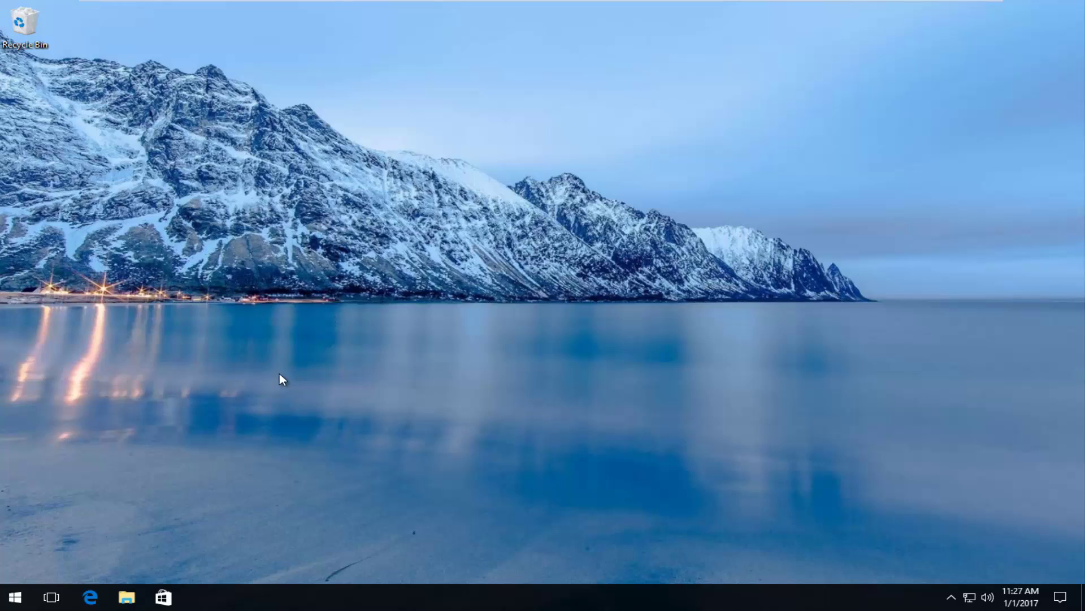
Step: Launch Programs and Features from a Start menu search for 'programs and features'
{"action": "left_click", "coordinate": [16, 602]}
{"action": "left_click", "coordinate": [16, 602]}
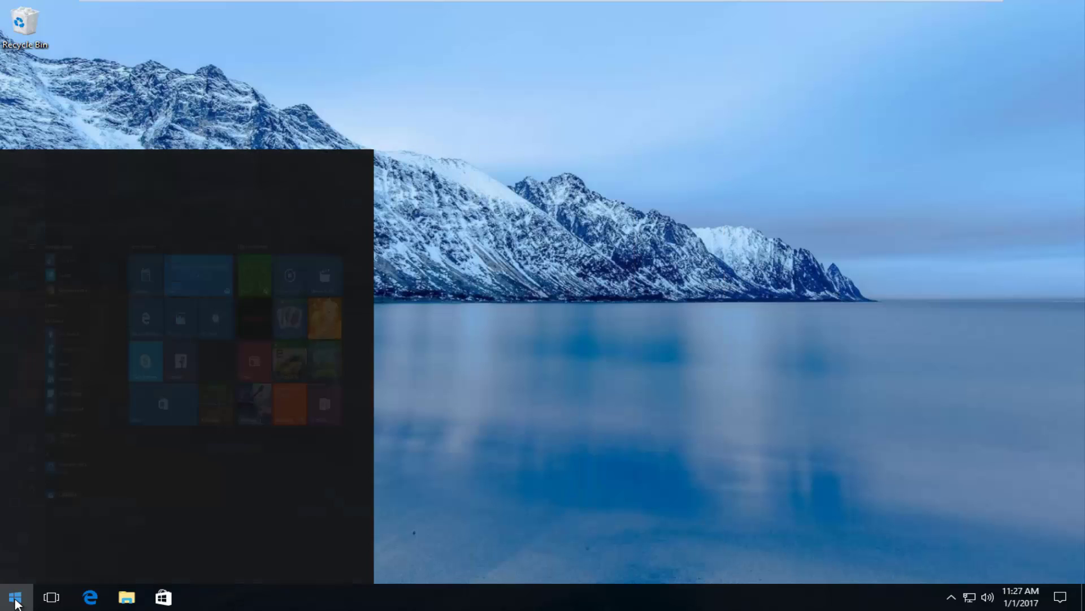
{"action": "type", "text": "programs and fe"}
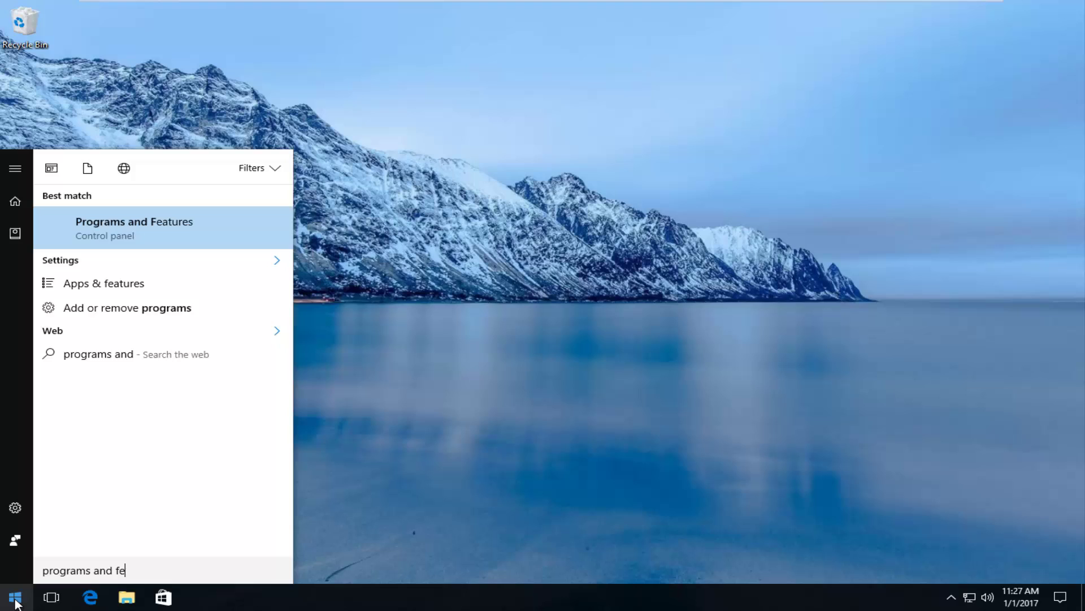
{"action": "type", "text": "atures"}
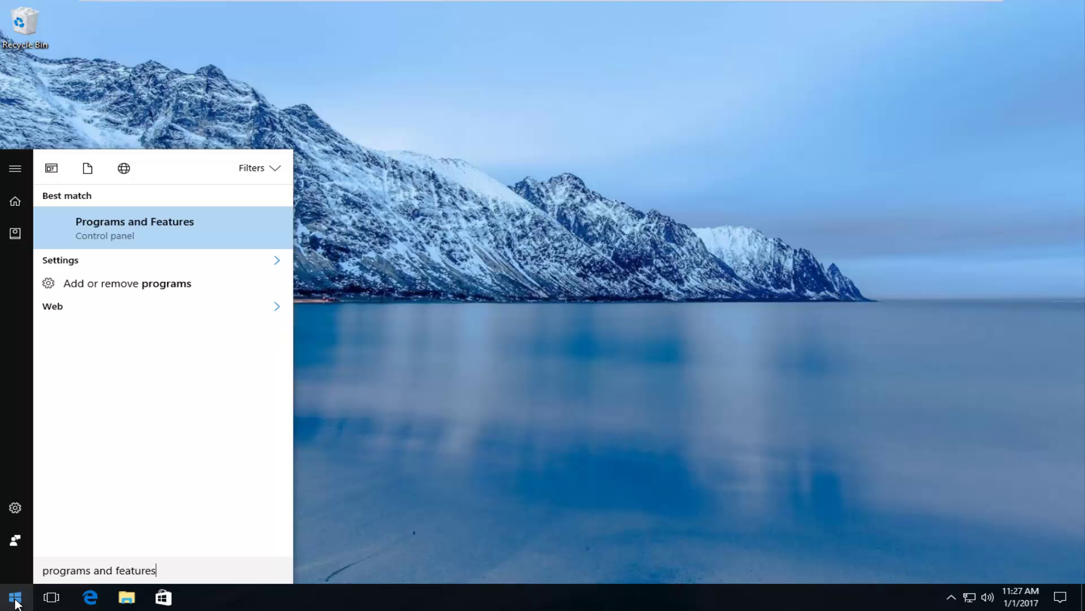
{"action": "left_click", "coordinate": [82, 230]}
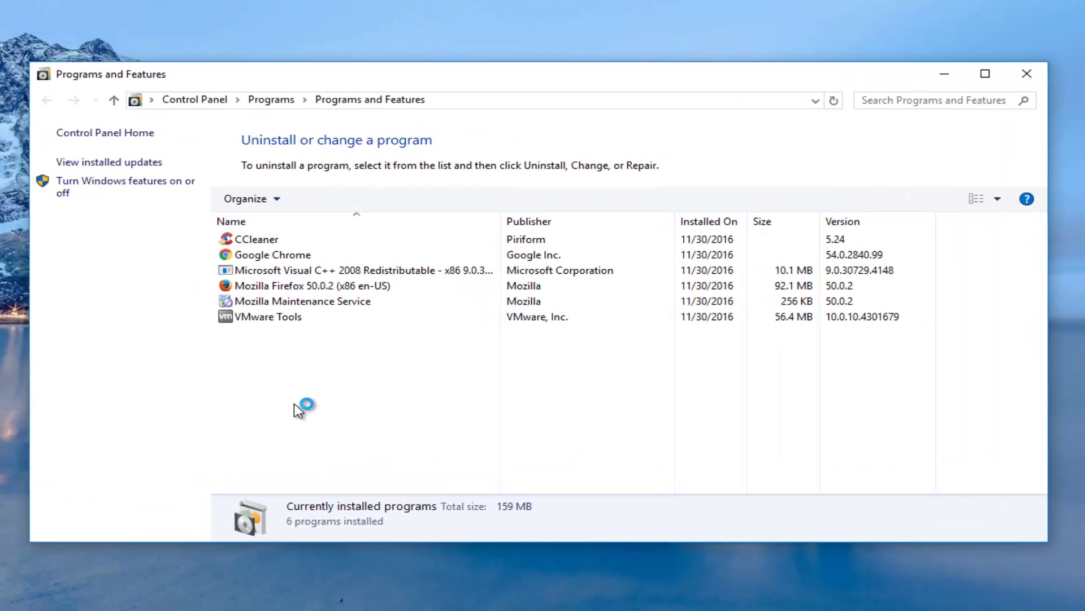
Step: Bring up the program list and Mozilla Firefox context menus, dismissing both without uninstalling
{"action": "right_click", "coordinate": [279, 353]}
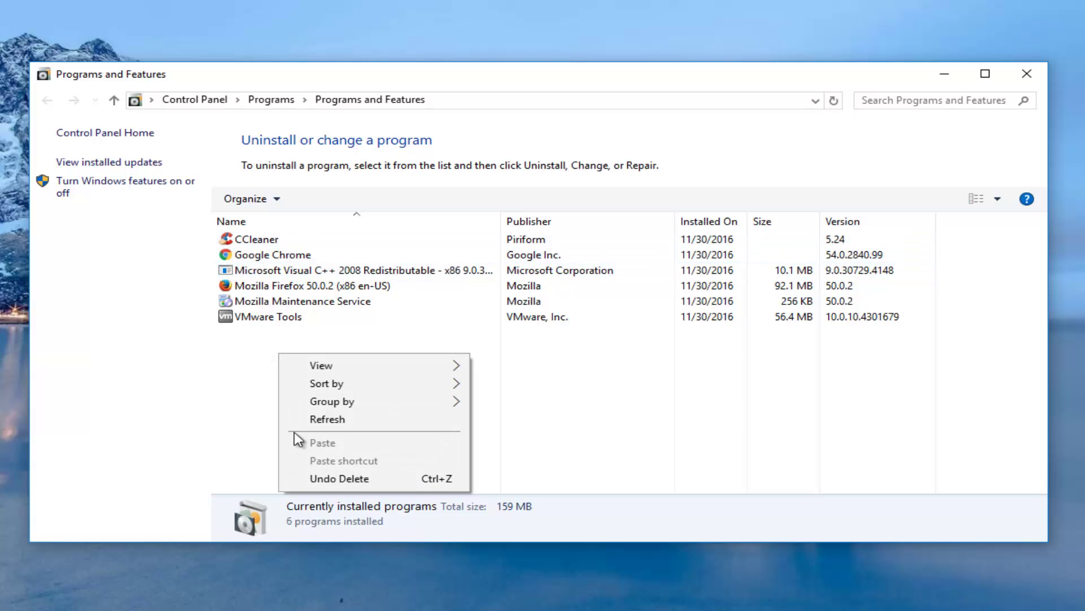
{"action": "left_click", "coordinate": [242, 338]}
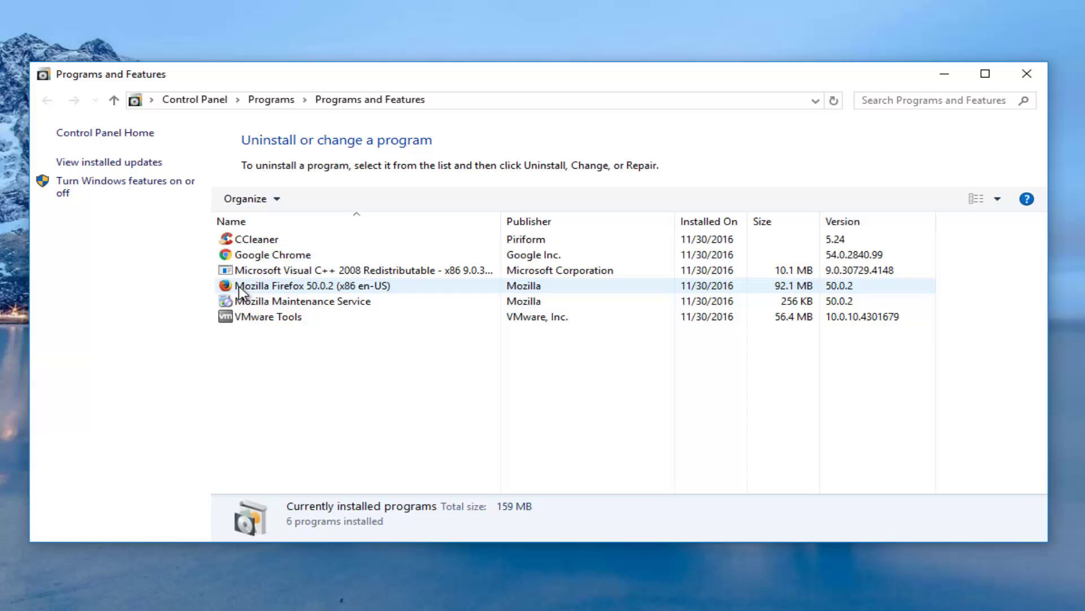
{"action": "right_click", "coordinate": [253, 291]}
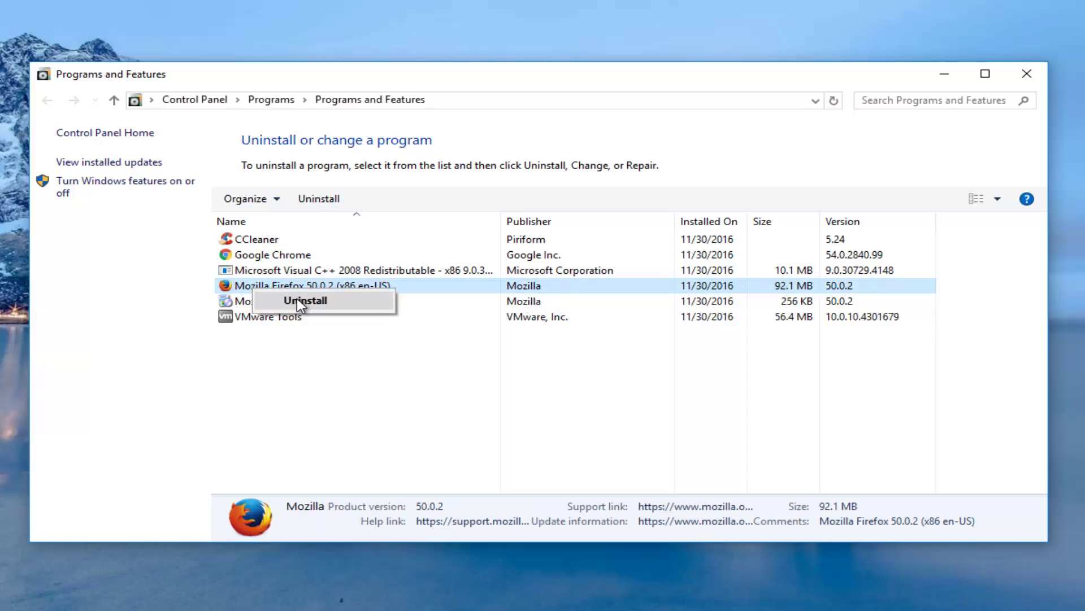
{"action": "left_click", "coordinate": [328, 382]}
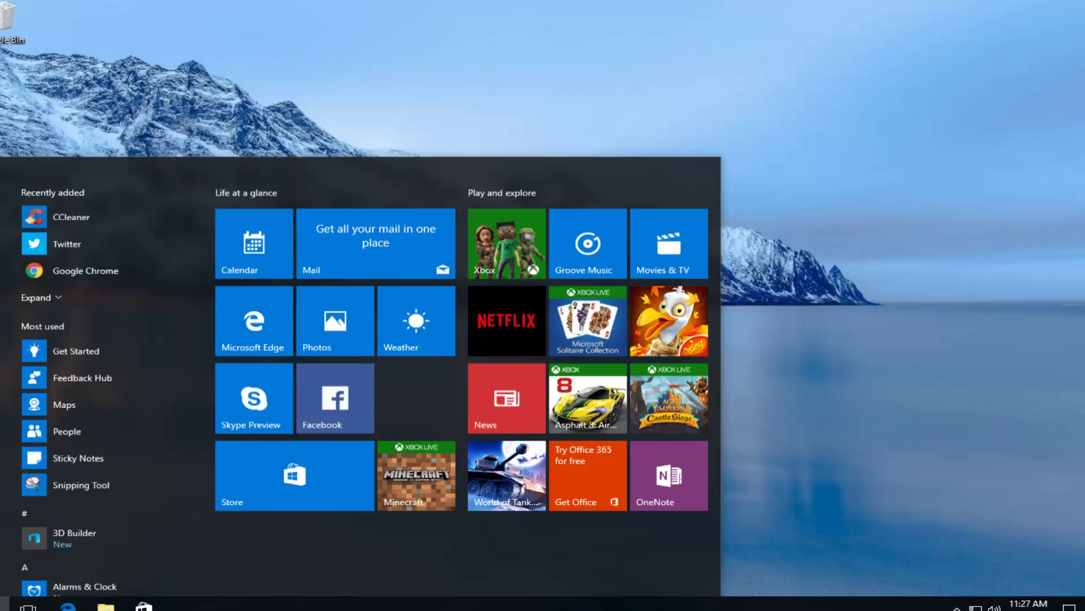
Step: Launch Chrome maximized, dismiss the default-browser notice, and search Google for 'microsoft silverlight'
{"action": "left_click", "coordinate": [128, 247]}
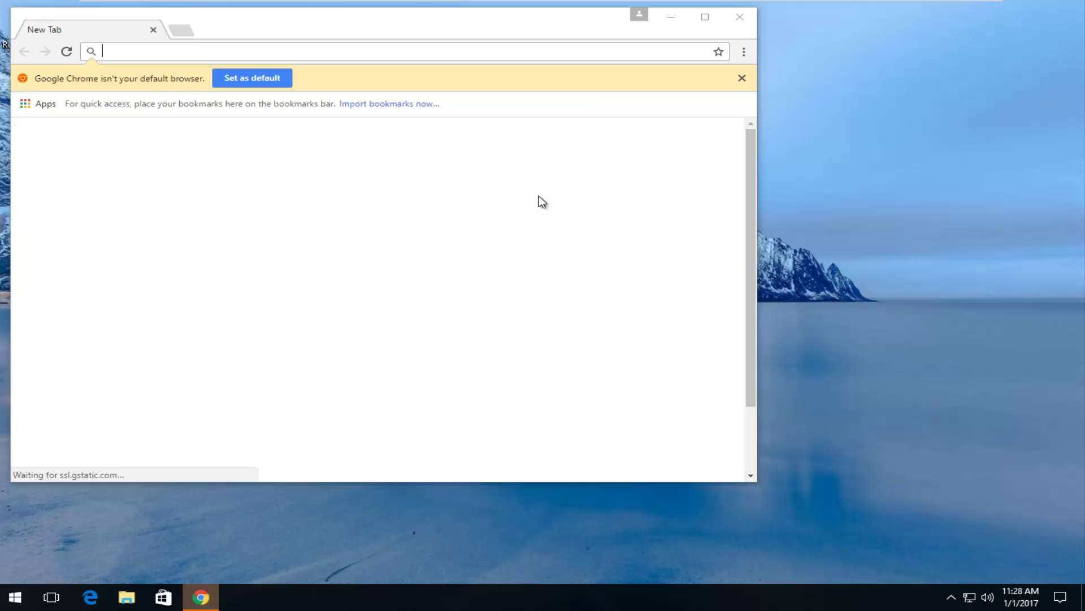
{"action": "left_click", "coordinate": [705, 18]}
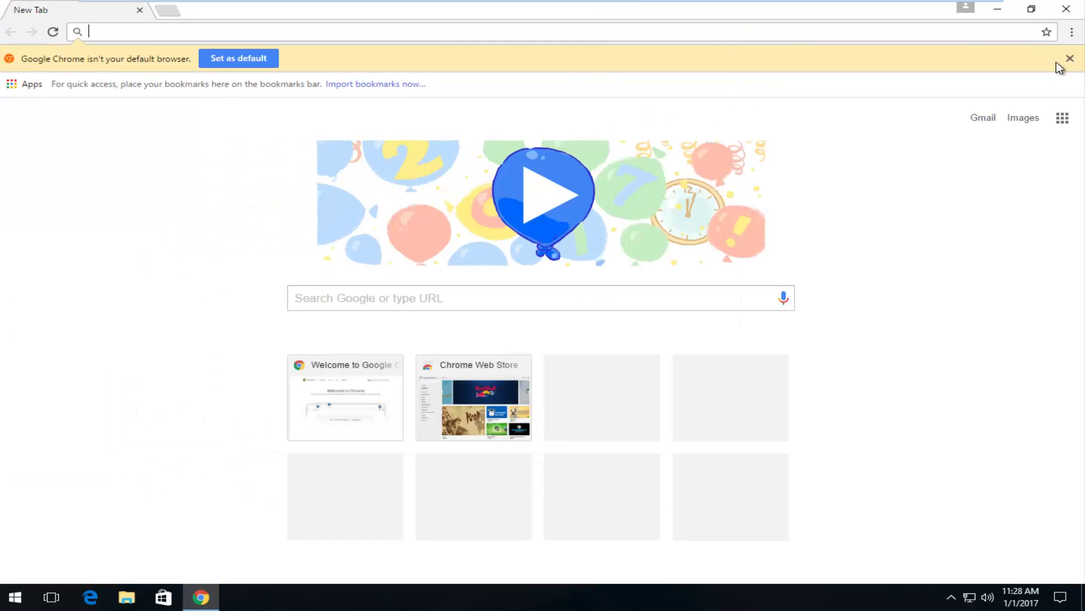
{"action": "left_click", "coordinate": [1071, 59]}
{"action": "left_click", "coordinate": [313, 275]}
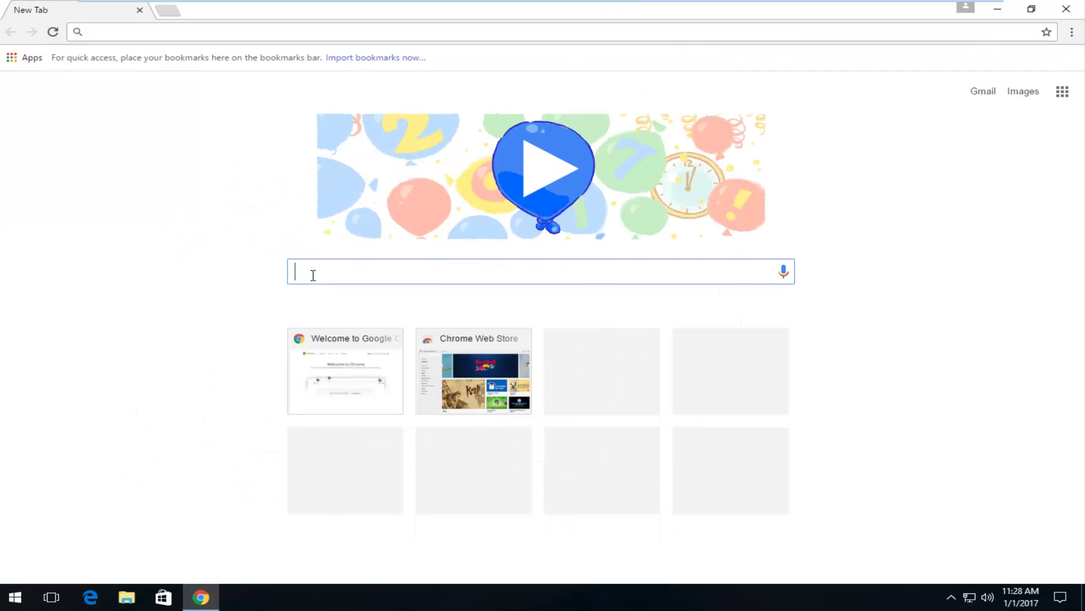
{"action": "type", "text": "mi"}
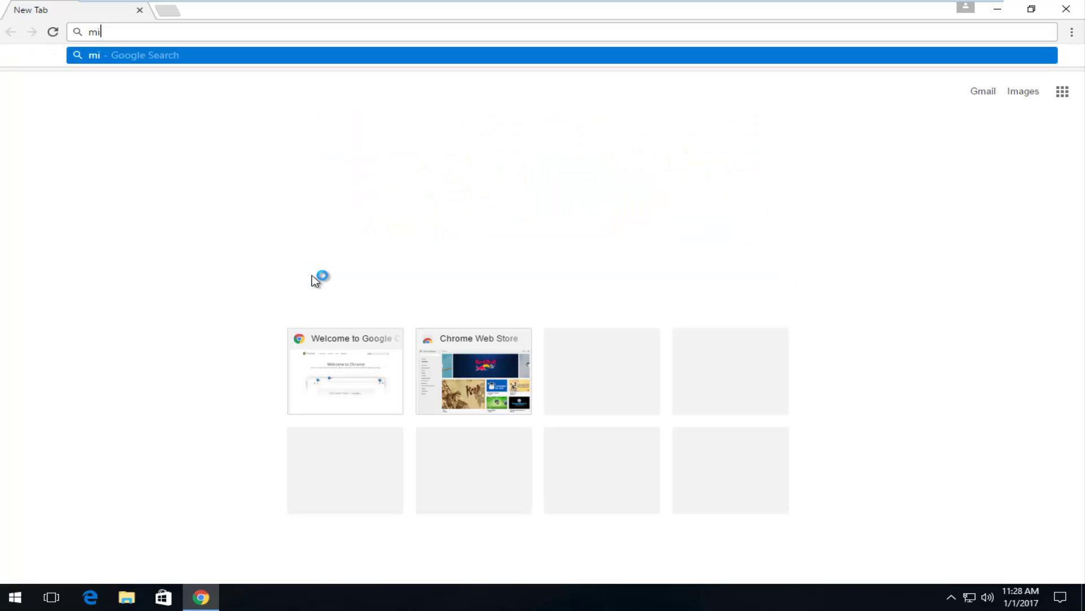
{"action": "type", "text": "crosoft silverlig"}
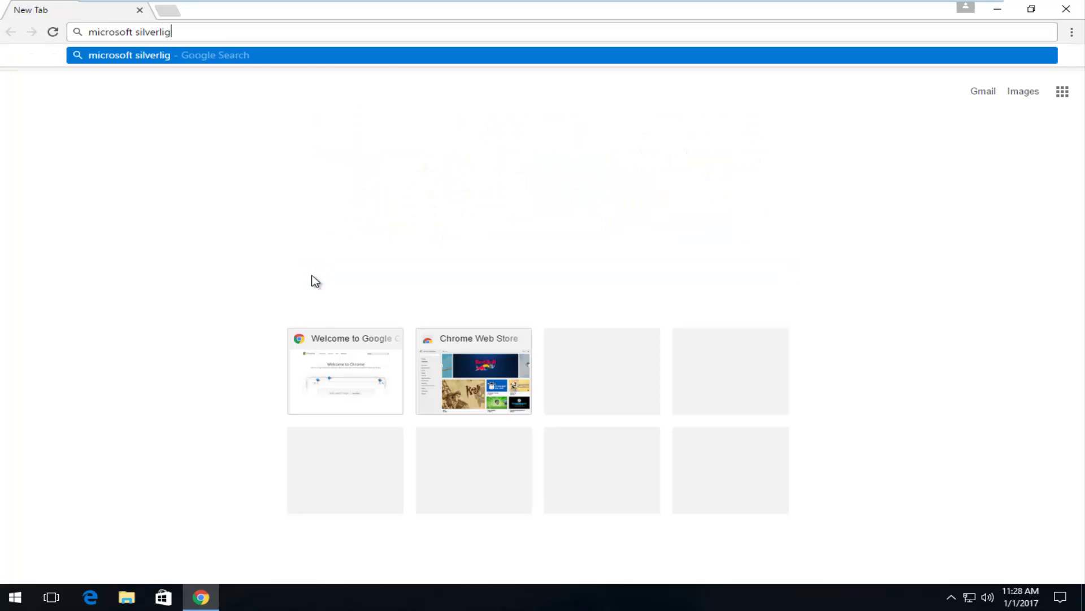
{"action": "type", "text": "ht"}
{"action": "key", "text": "Return"}
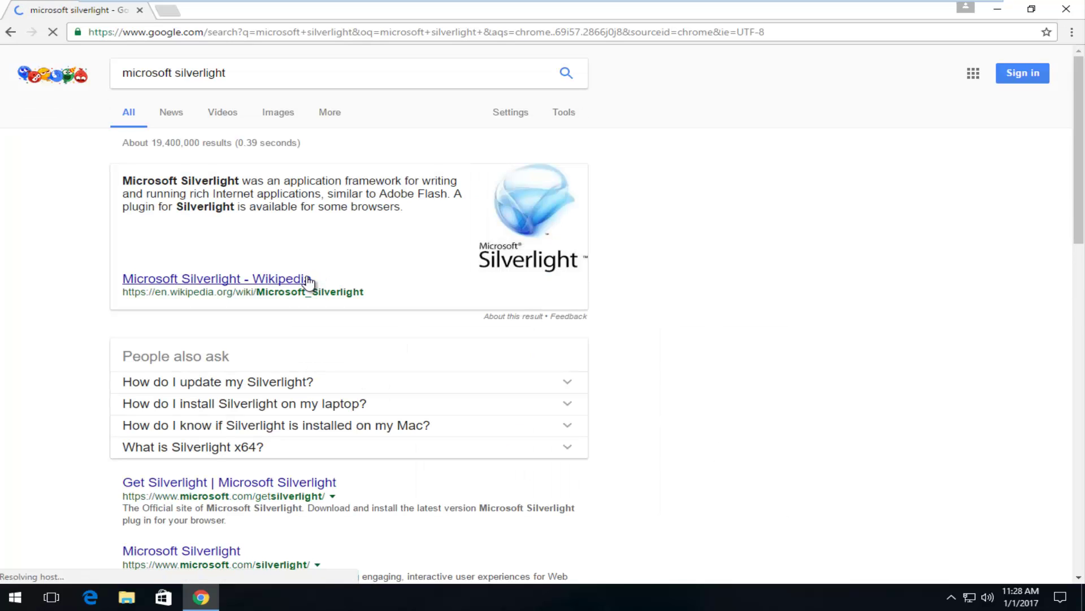
{"action": "scroll", "coordinate": [108, 406], "scroll_direction": "down", "scroll_amount": 1}
{"action": "scroll", "coordinate": [170, 400], "scroll_direction": "down", "scroll_amount": 1}
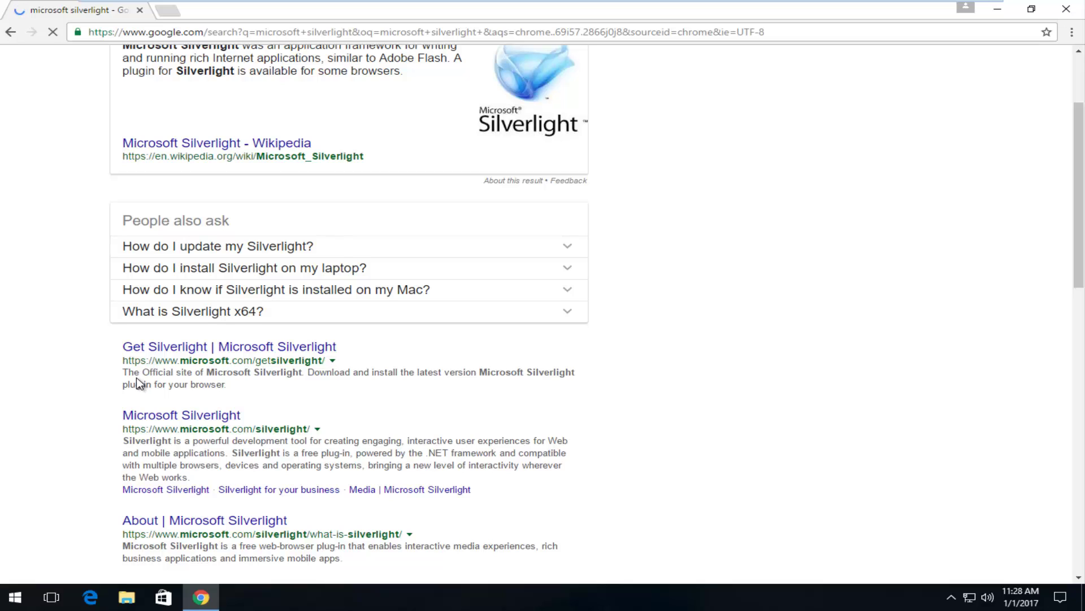
{"action": "scroll", "coordinate": [138, 386], "scroll_direction": "up", "scroll_amount": 1}
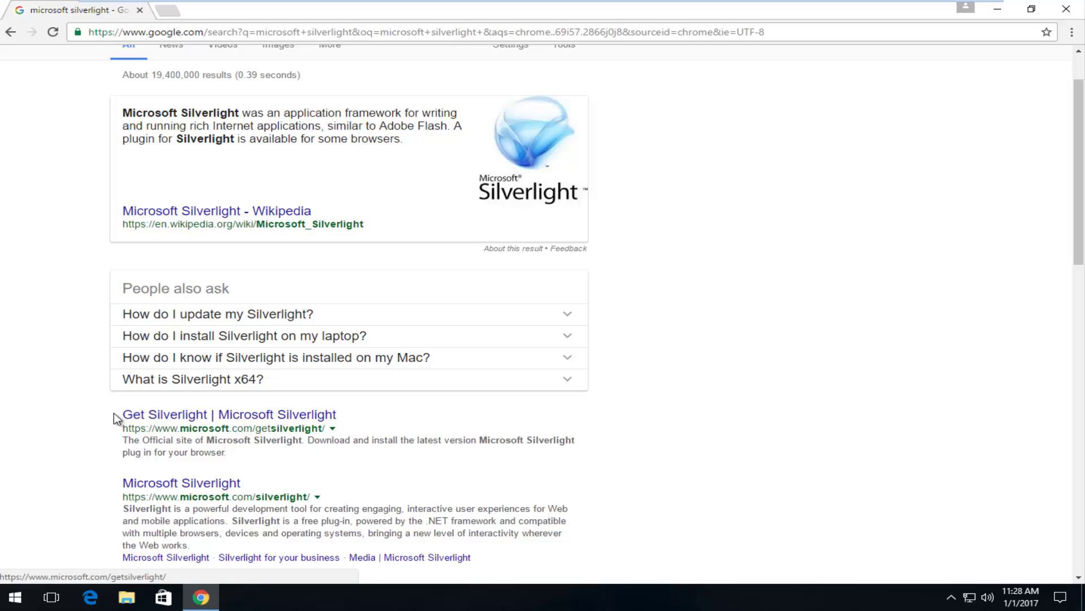
Step: Open Microsoft's Get Silverlight page and download the Windows installer Silverlight.exe
{"action": "left_click", "coordinate": [192, 419]}
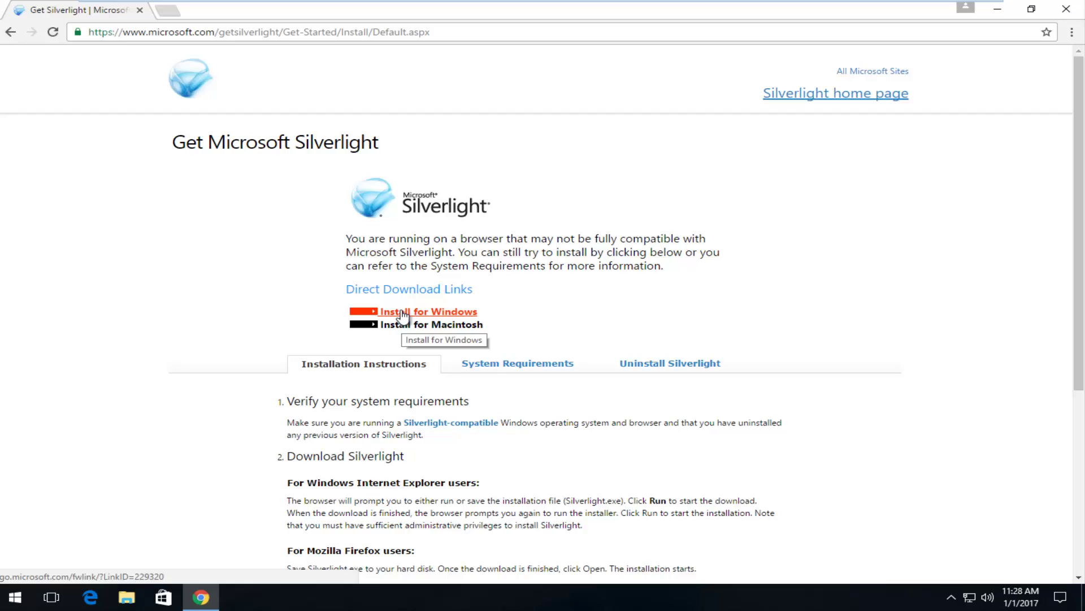
{"action": "left_click", "coordinate": [405, 315]}
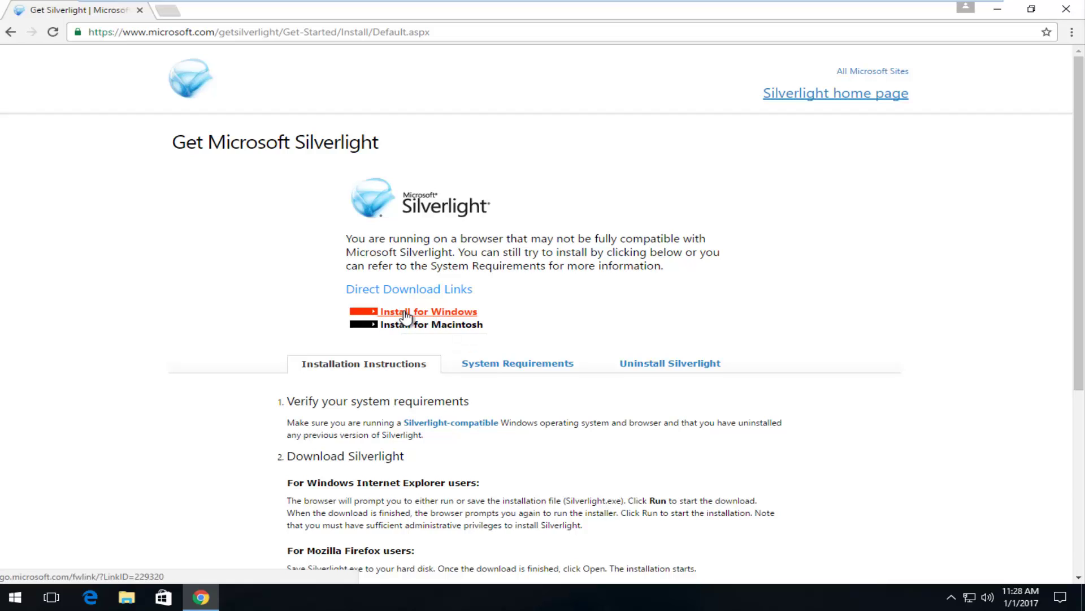
{"action": "scroll", "coordinate": [208, 354], "scroll_direction": "down", "scroll_amount": 1}
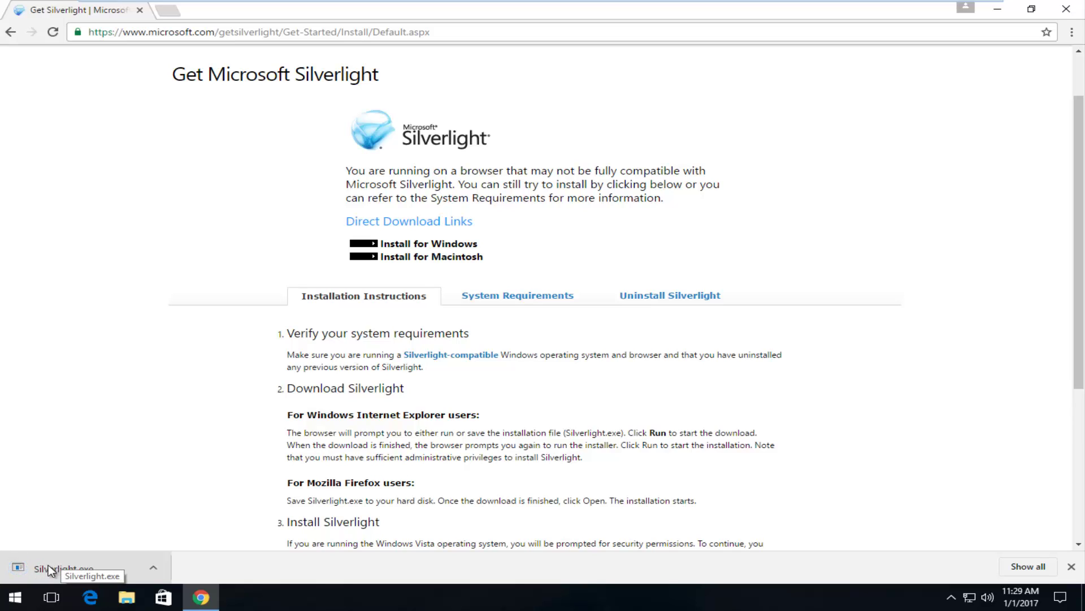
Step: Run Silverlight.exe and turn off the 'Make Bing my search engine' and 'Make MSN my homepage' options
{"action": "left_click", "coordinate": [53, 568]}
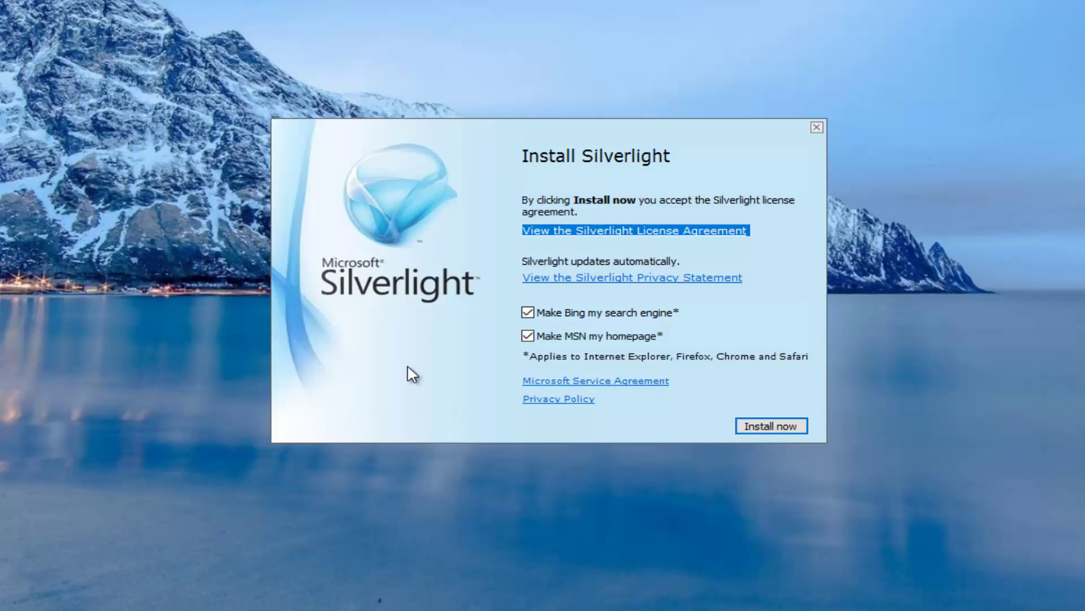
{"action": "left_click", "coordinate": [528, 313]}
{"action": "left_click", "coordinate": [528, 314]}
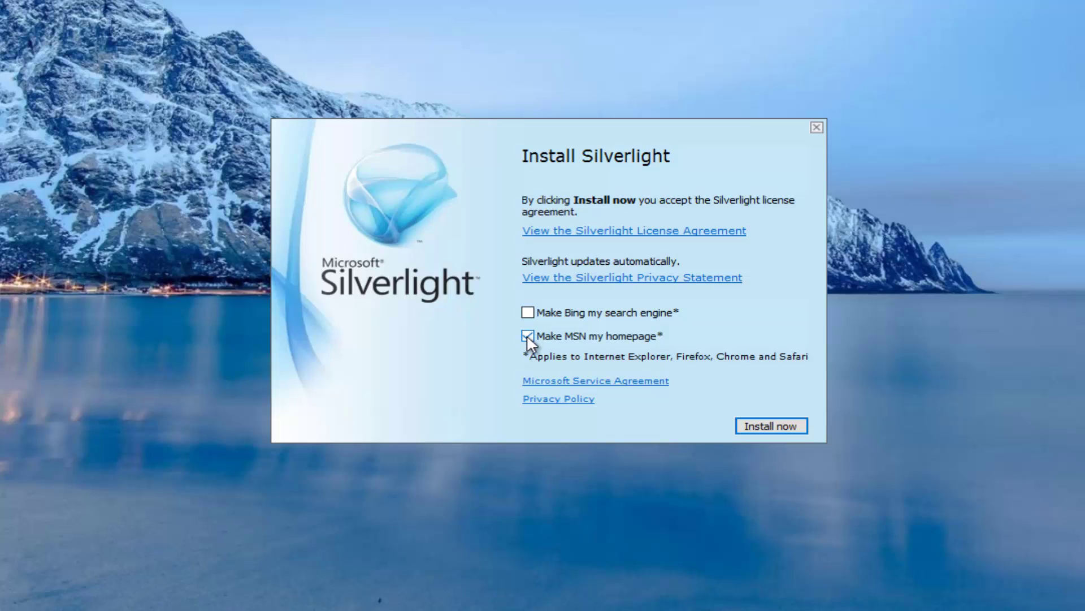
{"action": "left_click", "coordinate": [532, 335]}
Step: Start the Silverlight installation from the installer and let it run
{"action": "left_click", "coordinate": [763, 425]}
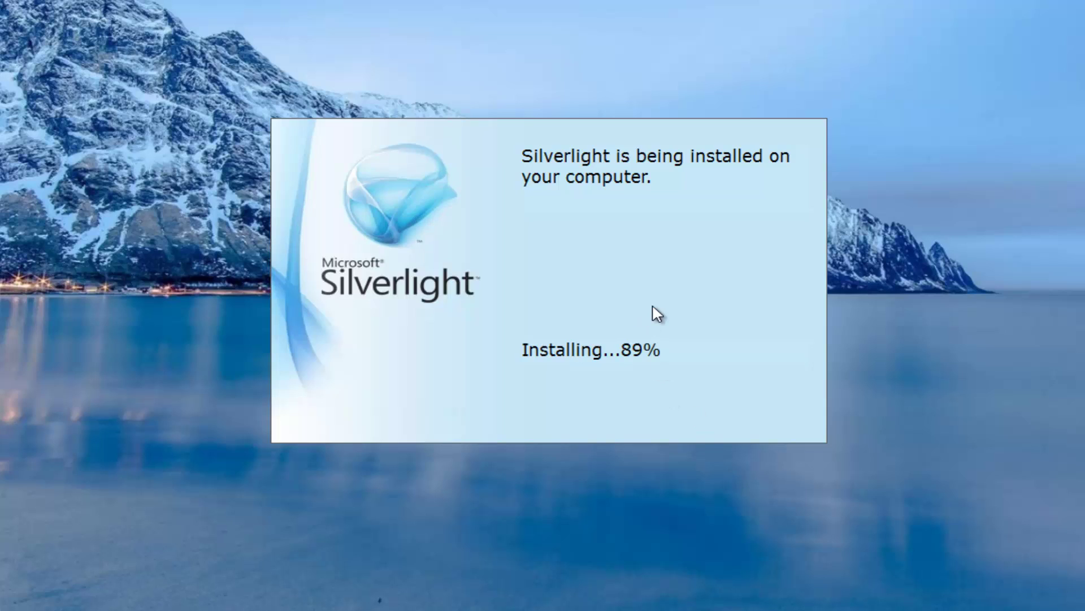